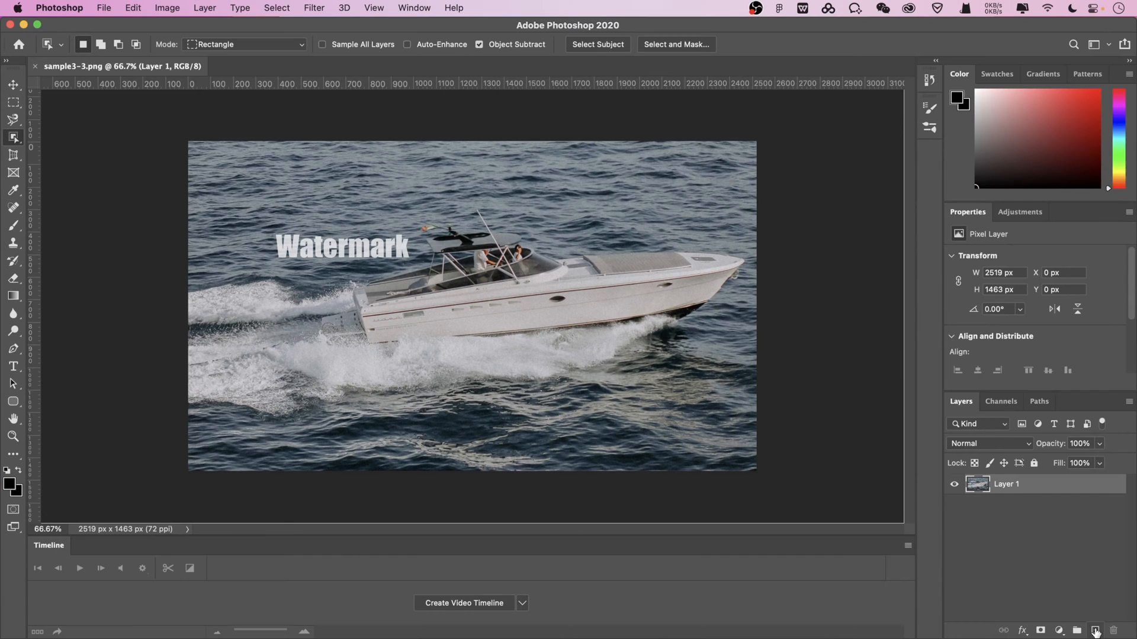
# Add a new empty layer above the photo and pick the ordinary Brush Tool for painting
pyautogui.click(1096, 631)
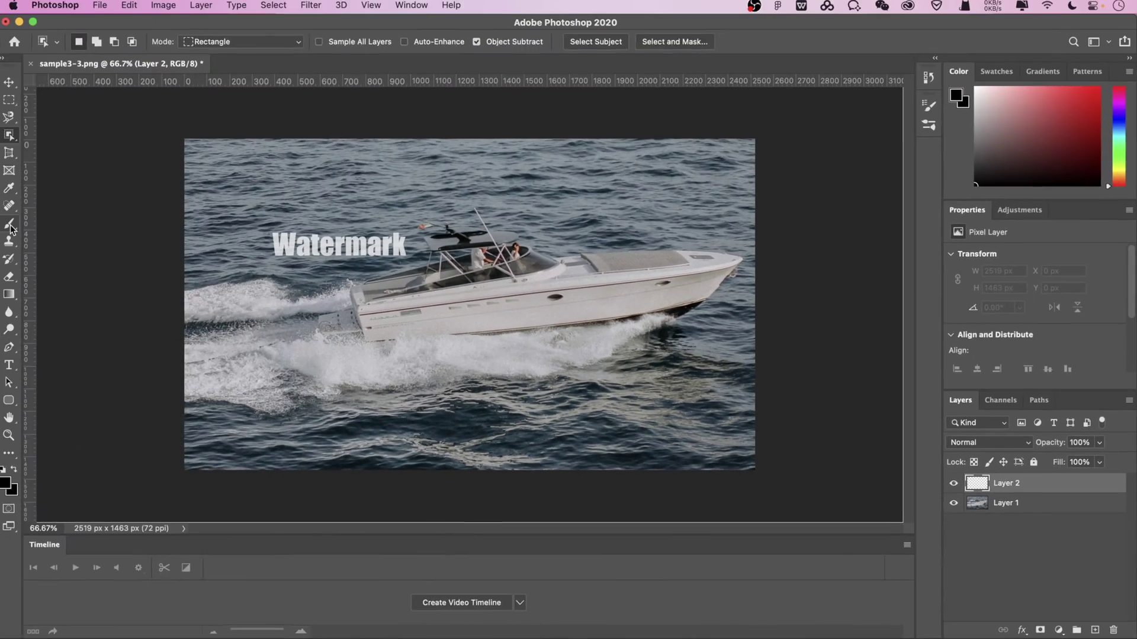
pyautogui.click(21, 239)
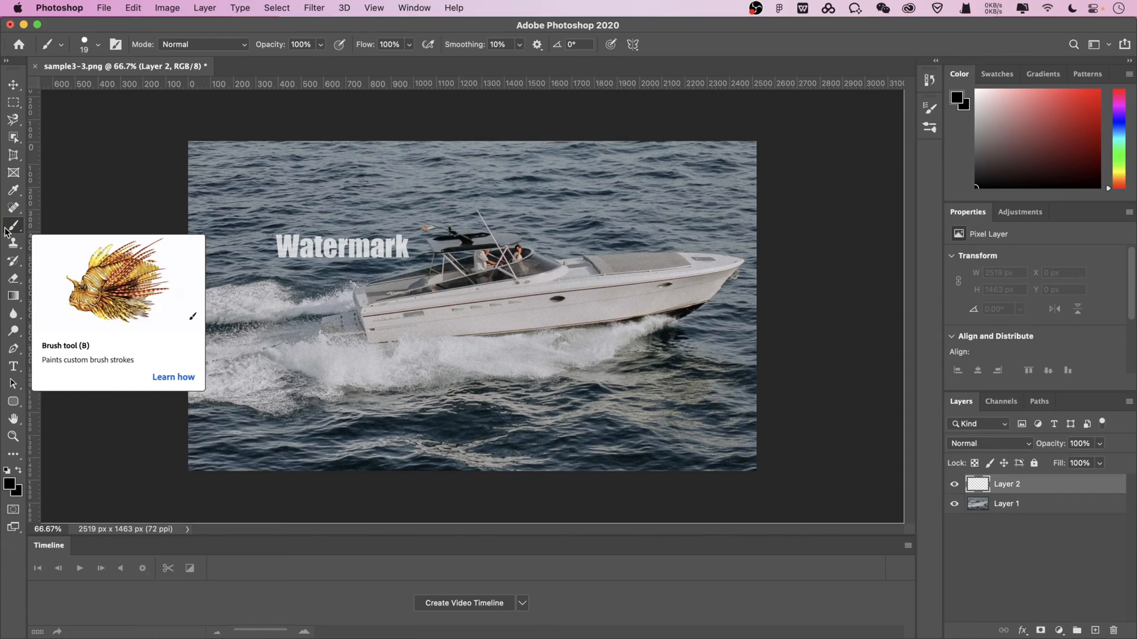
pyautogui.rightClick(21, 239)
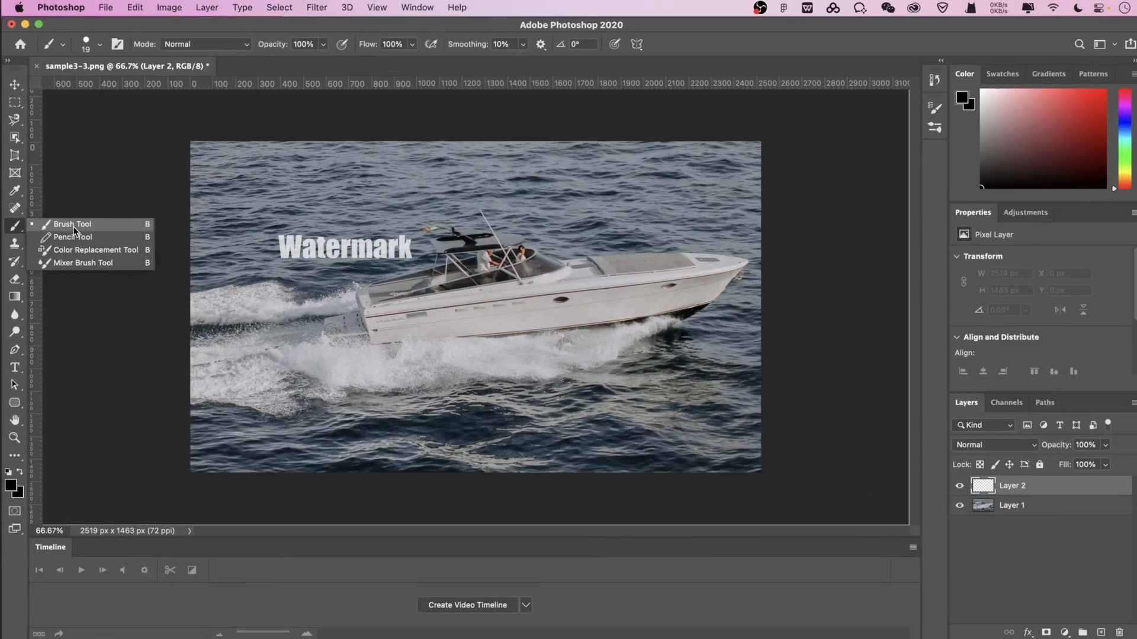
pyautogui.click(74, 225)
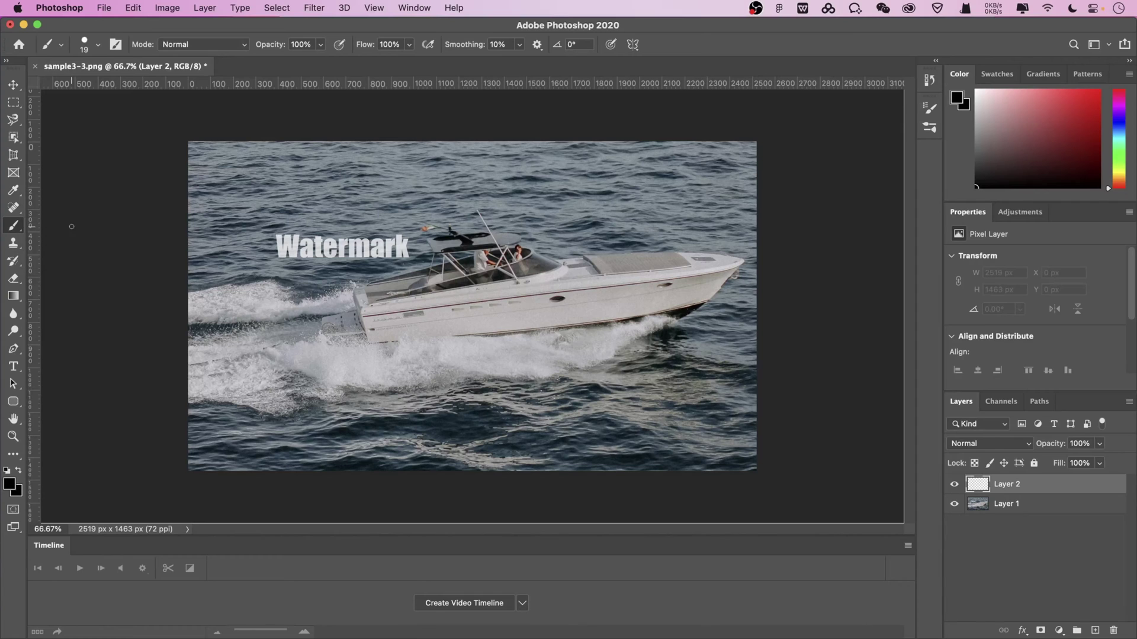
pyautogui.click(116, 45)
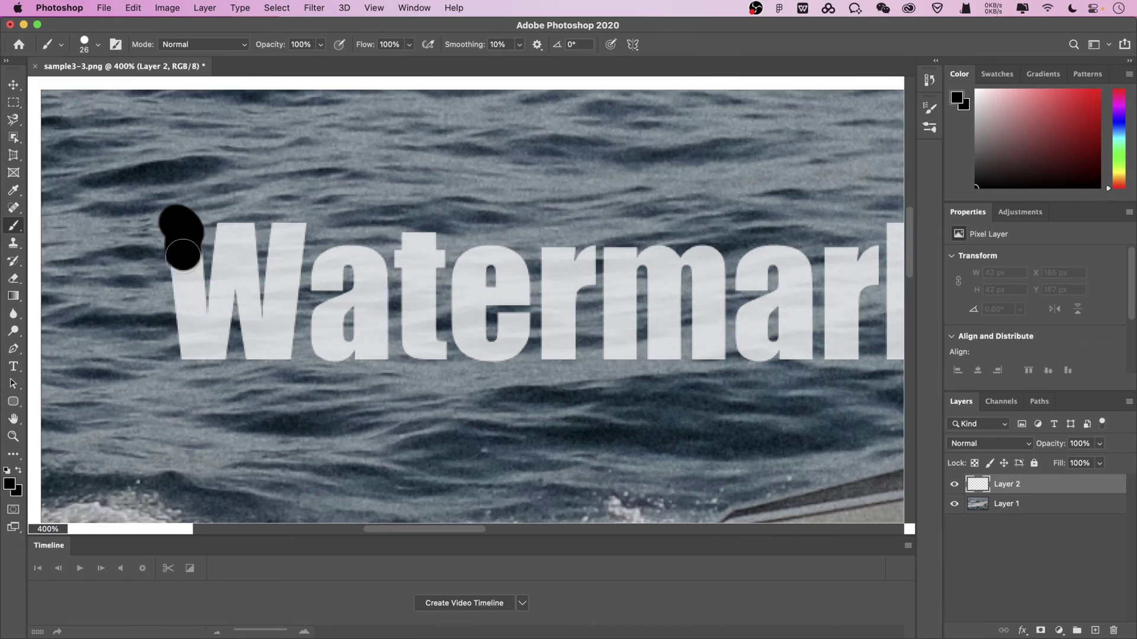
# Paint black strokes on Layer 2 covering the full Watermark lettering
pyautogui.moveTo(178, 240)
pyautogui.mouseDown()
pyautogui.moveTo(428, 289)
pyautogui.moveTo(533, 338)
pyautogui.mouseUp()
pyautogui.moveTo(328, 267)
pyautogui.mouseDown()
pyautogui.moveTo(427, 266)
pyautogui.moveTo(525, 356)
pyautogui.mouseUp()
pyautogui.moveTo(524, 267); pyautogui.dragTo(552, 346)
pyautogui.moveTo(621, 258); pyautogui.dragTo(737, 356)
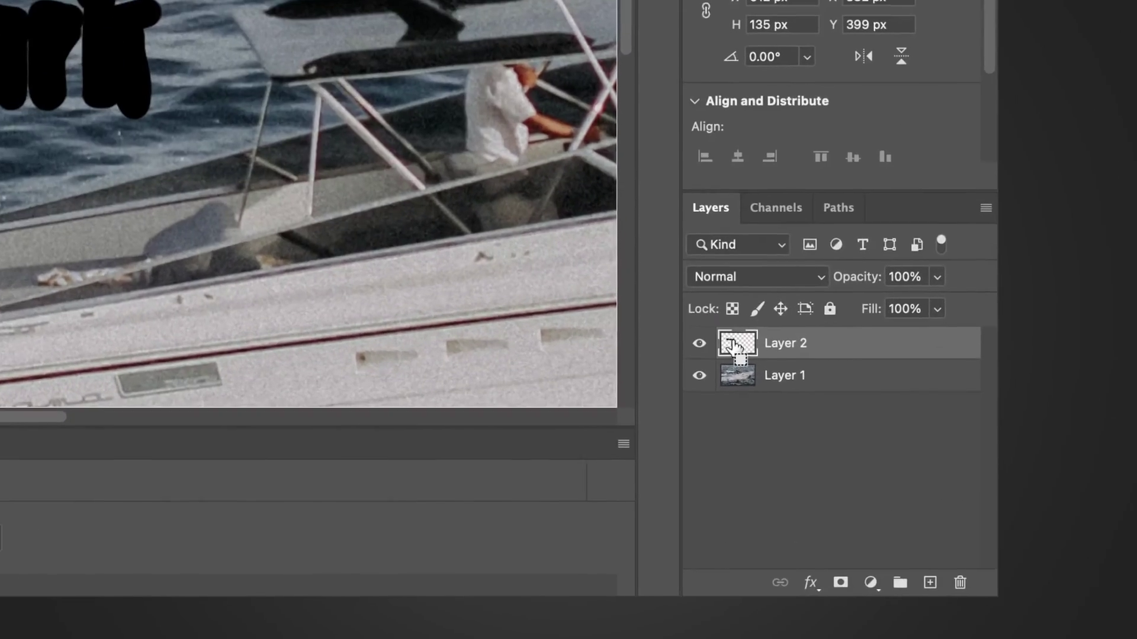
# Load the painted strokes as a selection and make the photo layer (Layer 1) active
pyautogui.keyDown('super'); pyautogui.click(734, 345); pyautogui.keyUp('super')
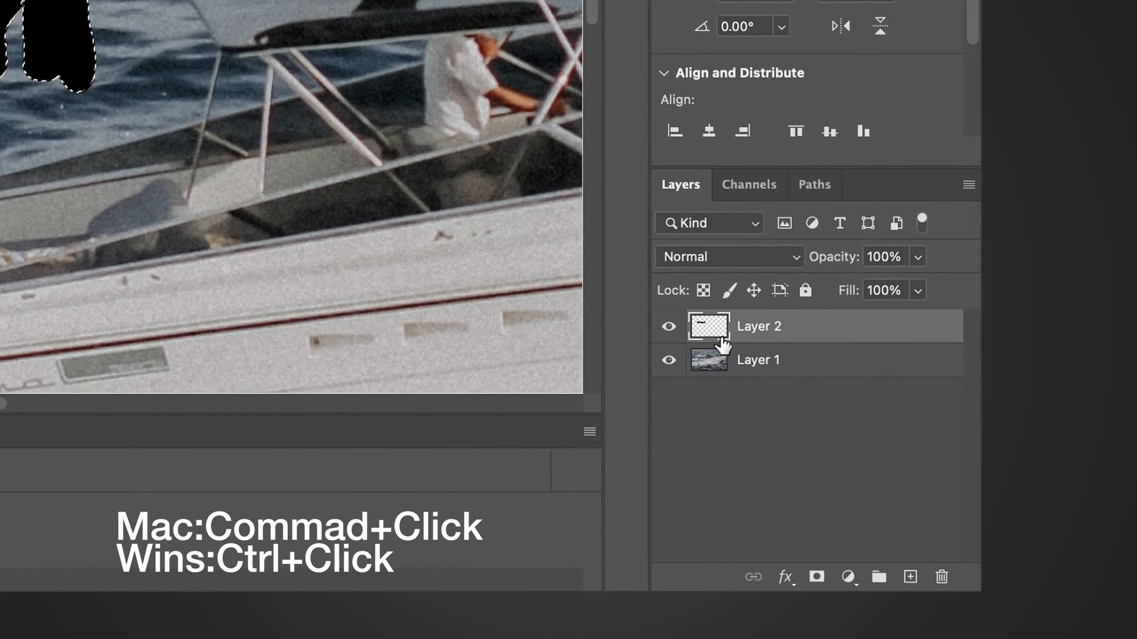
pyautogui.click(737, 375)
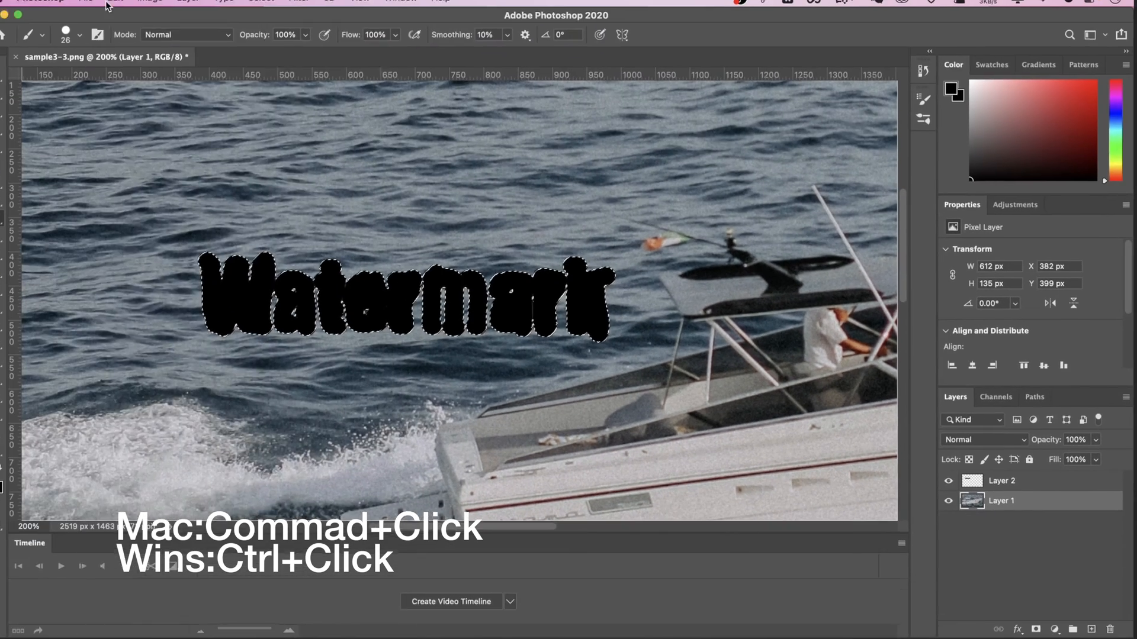
pyautogui.click(133, 7)
pyautogui.click(132, 7)
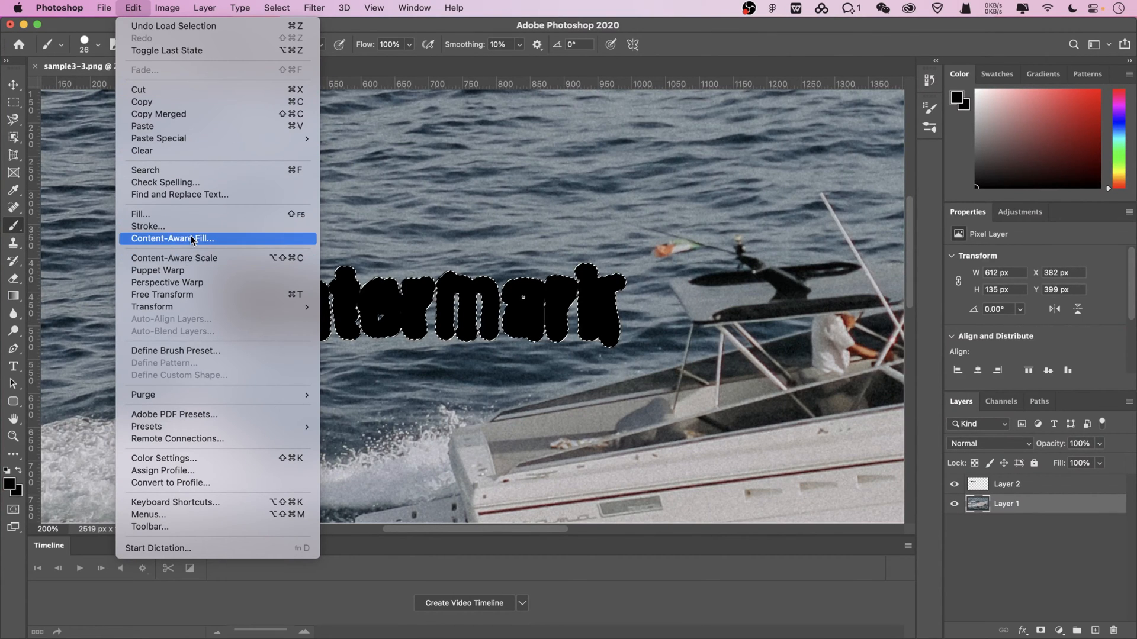
# Content-Aware Fill the selection onto the current layer and hide the black paint layer
pyautogui.click(173, 238)
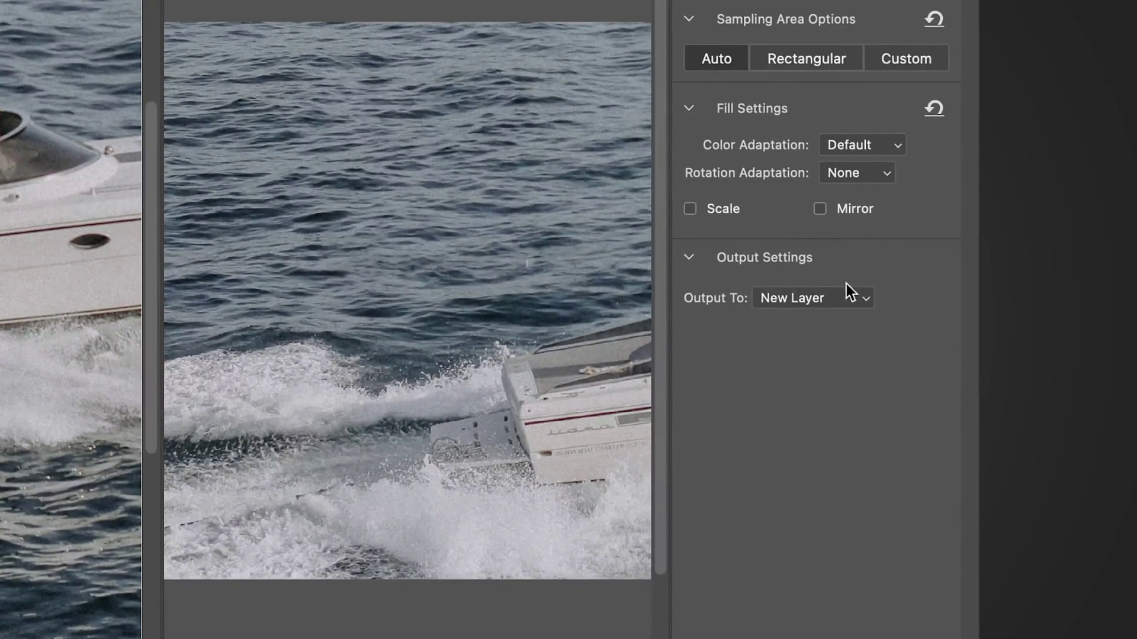
pyautogui.click(852, 310)
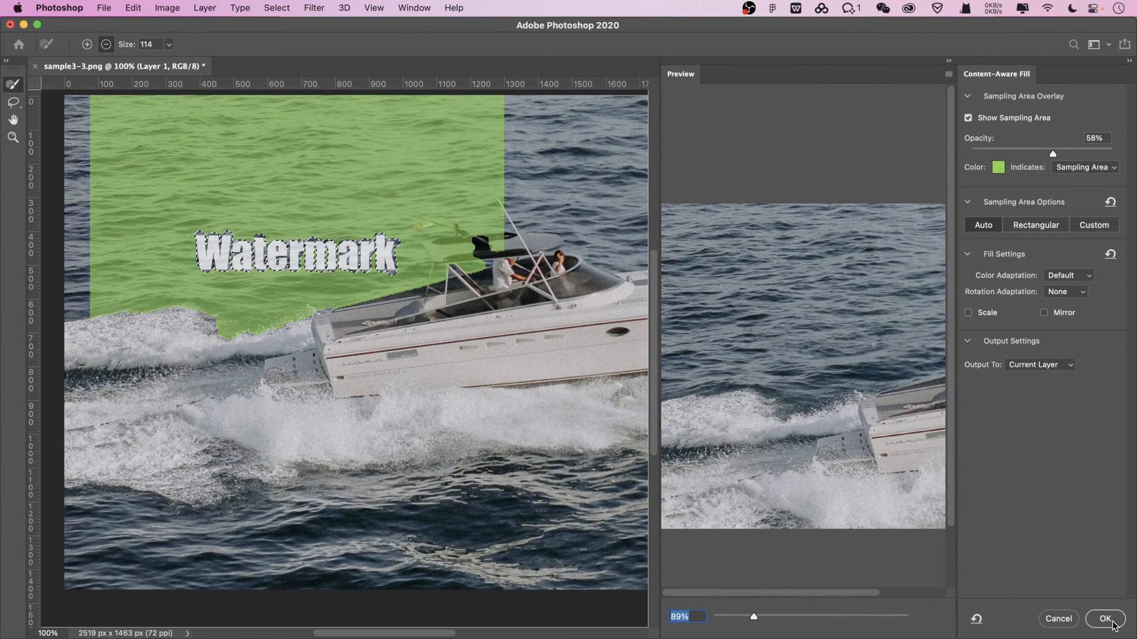
pyautogui.press('super+plus')
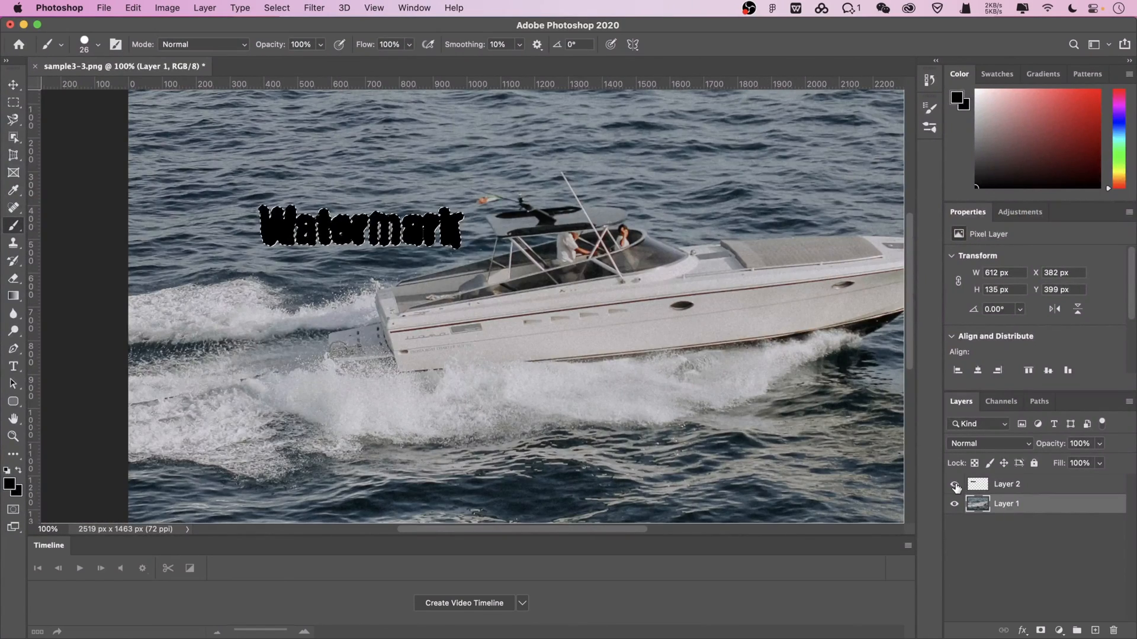
pyautogui.click(954, 484)
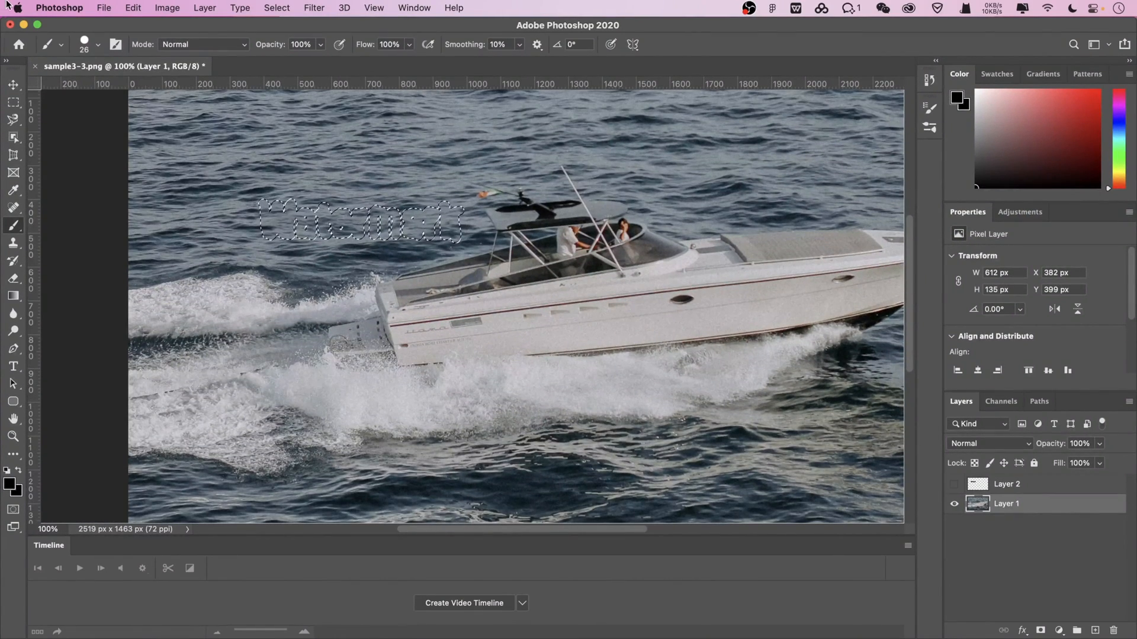
pyautogui.click(103, 7)
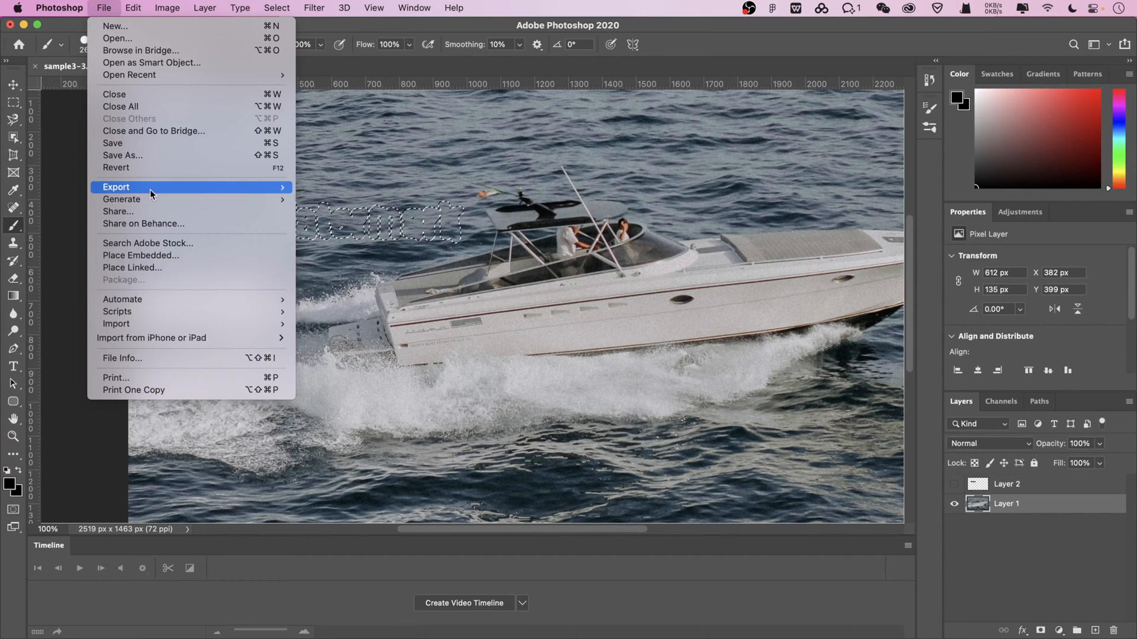
# Quick-export the cleaned image as PNG, then move on to HitPaw Watermark Remover
pyautogui.click(347, 193)
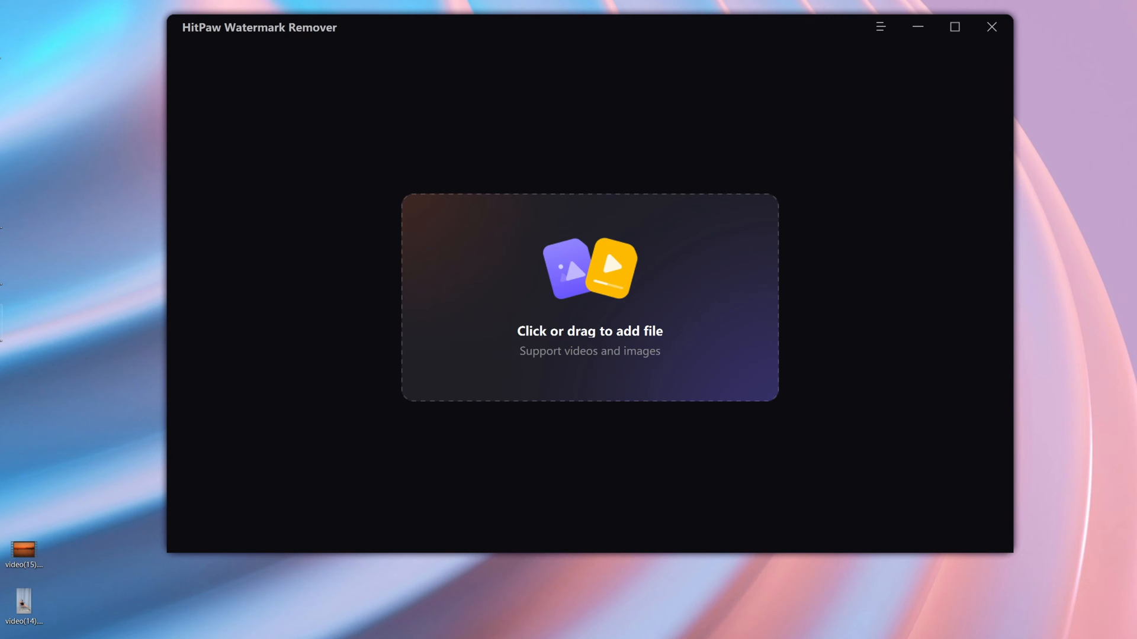
# Drop the watermarked boat photo into the remover, shrink the brush and pan to the Watermark text
pyautogui.moveTo(186, 296); pyautogui.dragTo(590, 267)
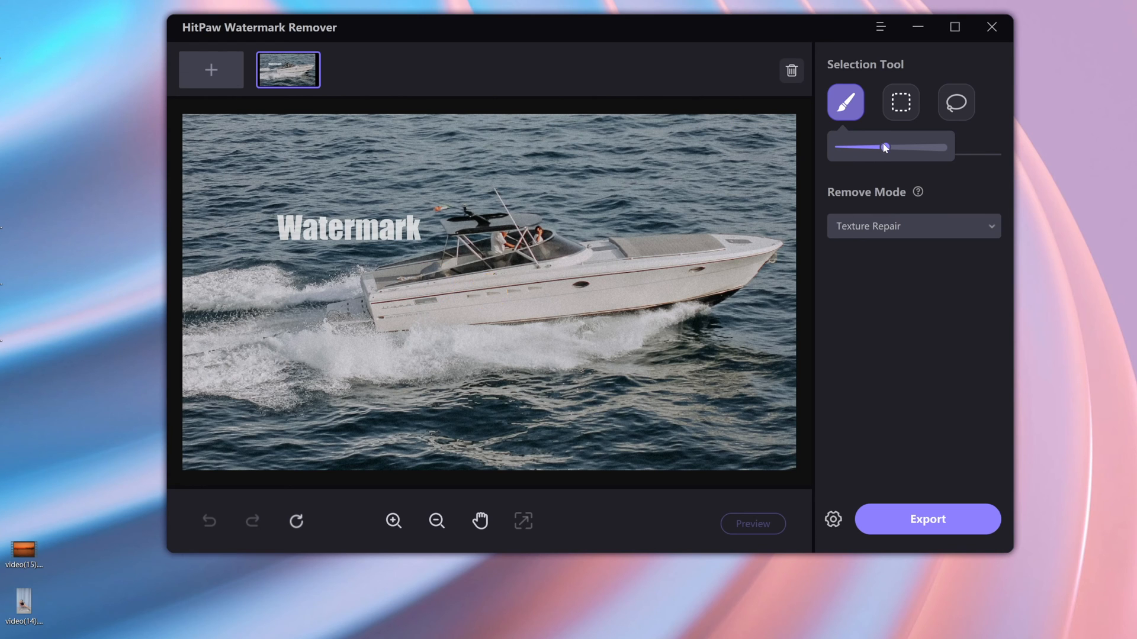
pyautogui.moveTo(885, 149); pyautogui.dragTo(864, 148)
pyautogui.scroll(2, 487, 243)
pyautogui.scroll(1, 487, 243)
pyautogui.click(491, 524)
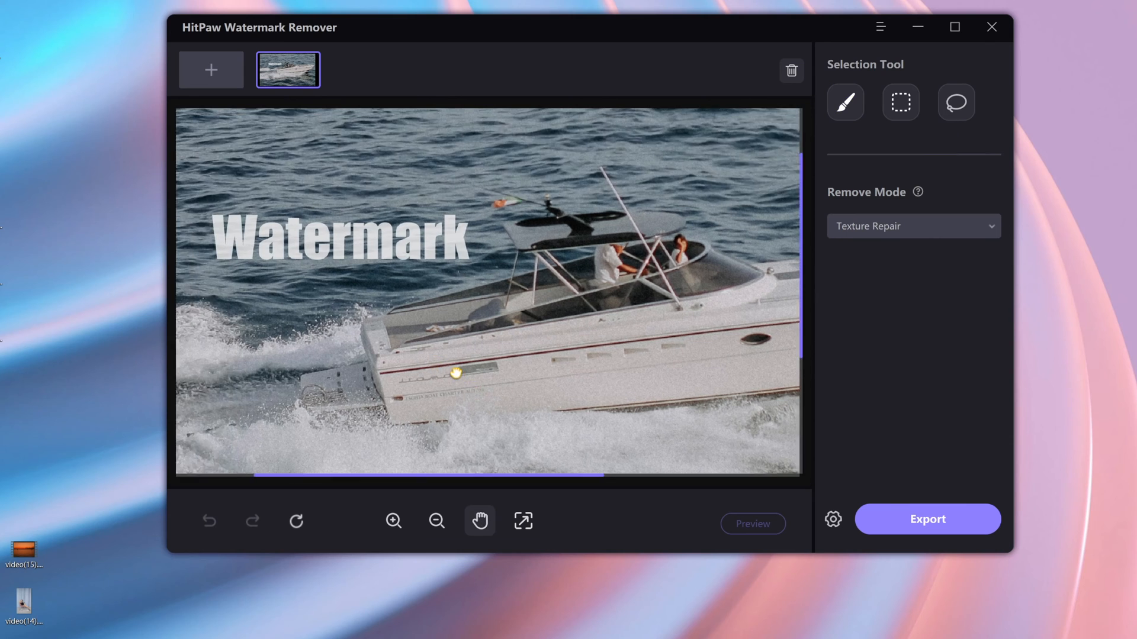
pyautogui.moveTo(382, 325)
pyautogui.mouseDown()
pyautogui.moveTo(564, 366)
pyautogui.moveTo(514, 400)
pyautogui.mouseUp()
pyautogui.scroll(2, 563, 366)
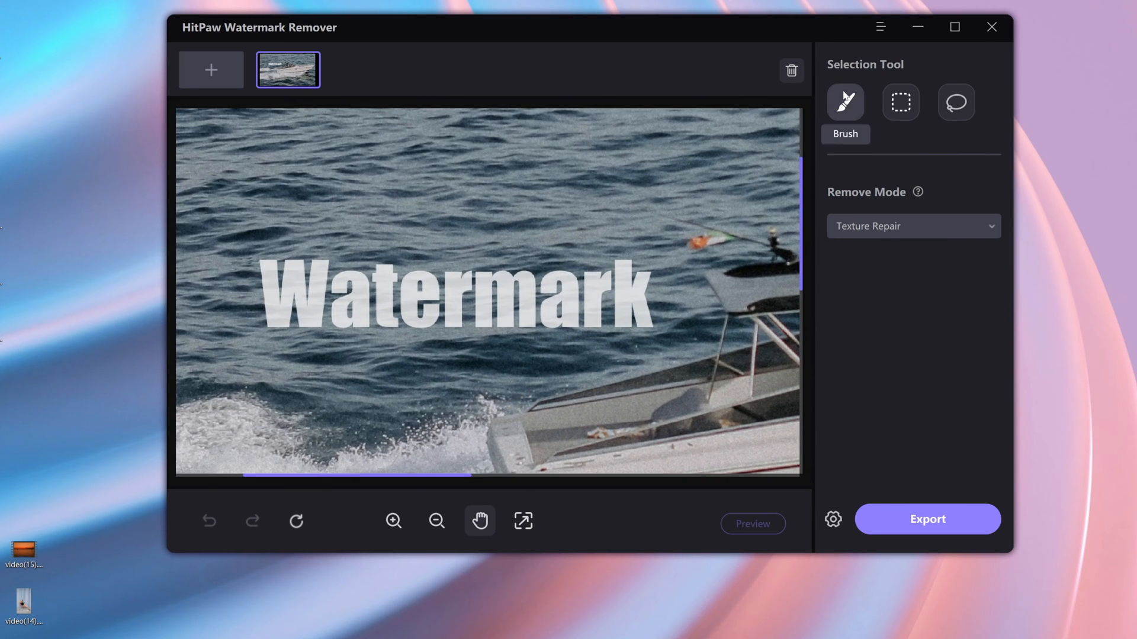
# Mark a rectangle around the Watermark text with the Selection Tool
pyautogui.click(845, 102)
pyautogui.click(900, 102)
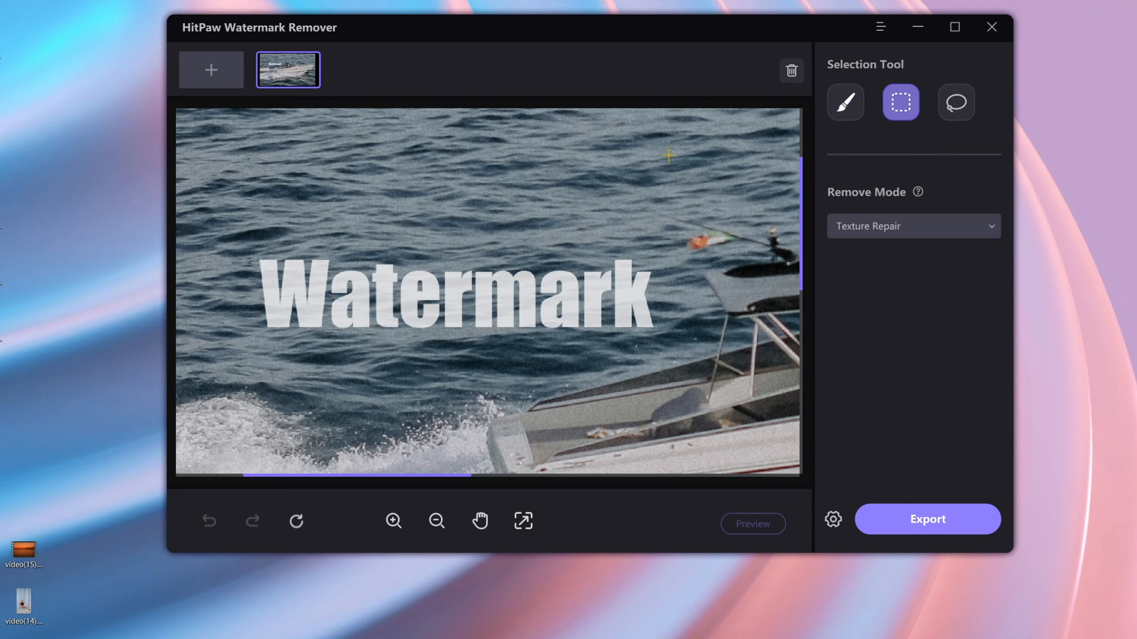
pyautogui.moveTo(241, 249); pyautogui.dragTo(675, 344)
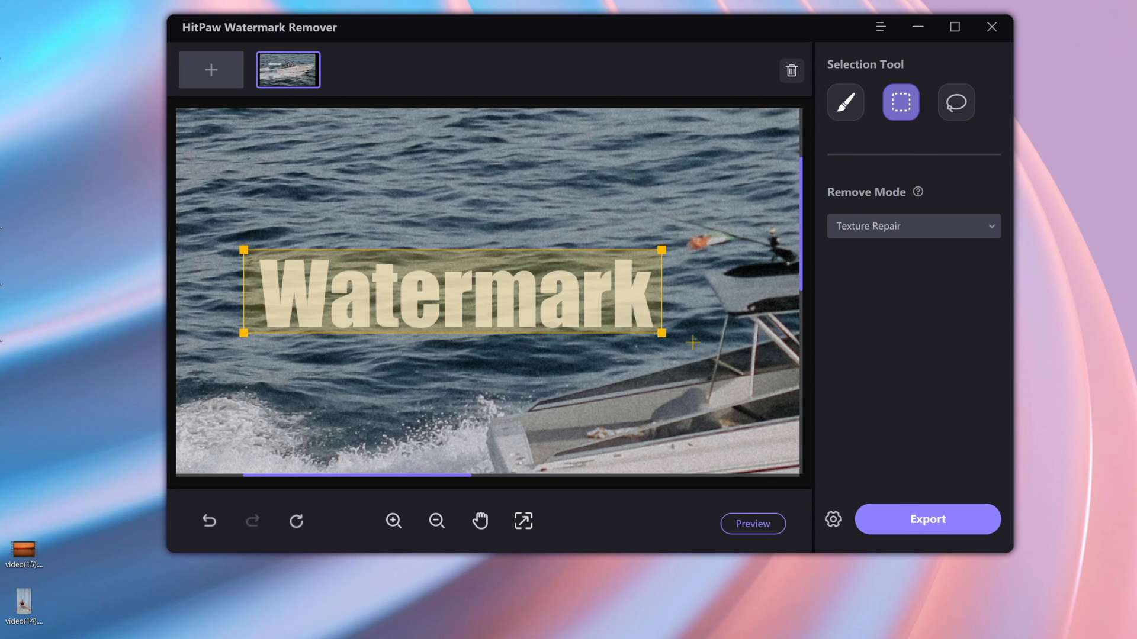
pyautogui.scroll(-3, 692, 342)
# Keep Texture Repair as the removal mode and preview the photo without the watermark
pyautogui.click(913, 225)
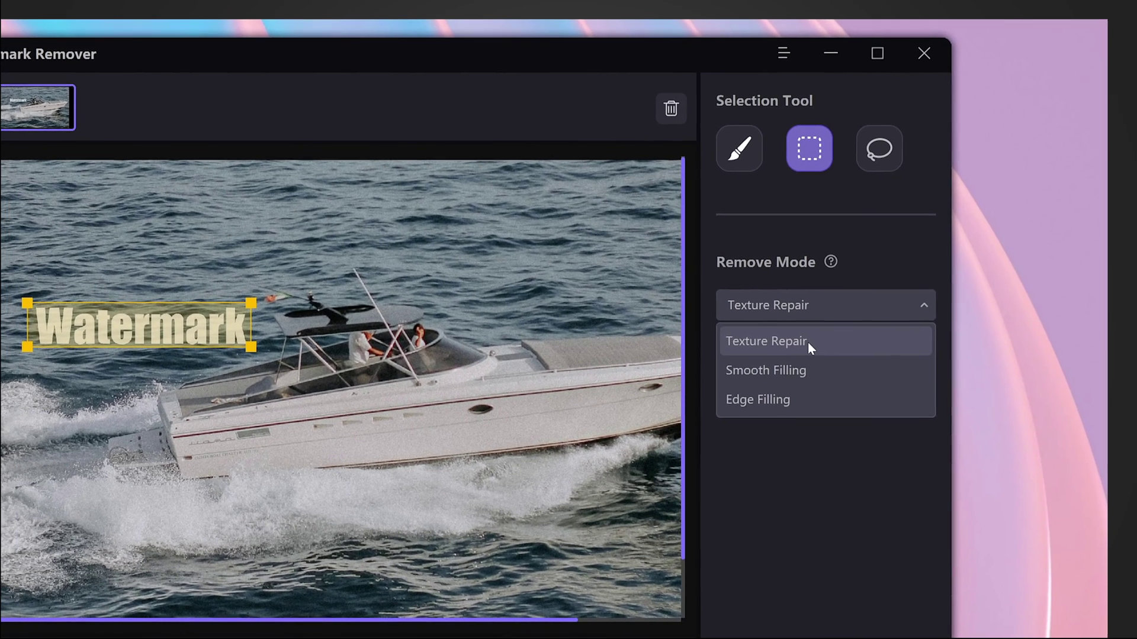
pyautogui.click(767, 341)
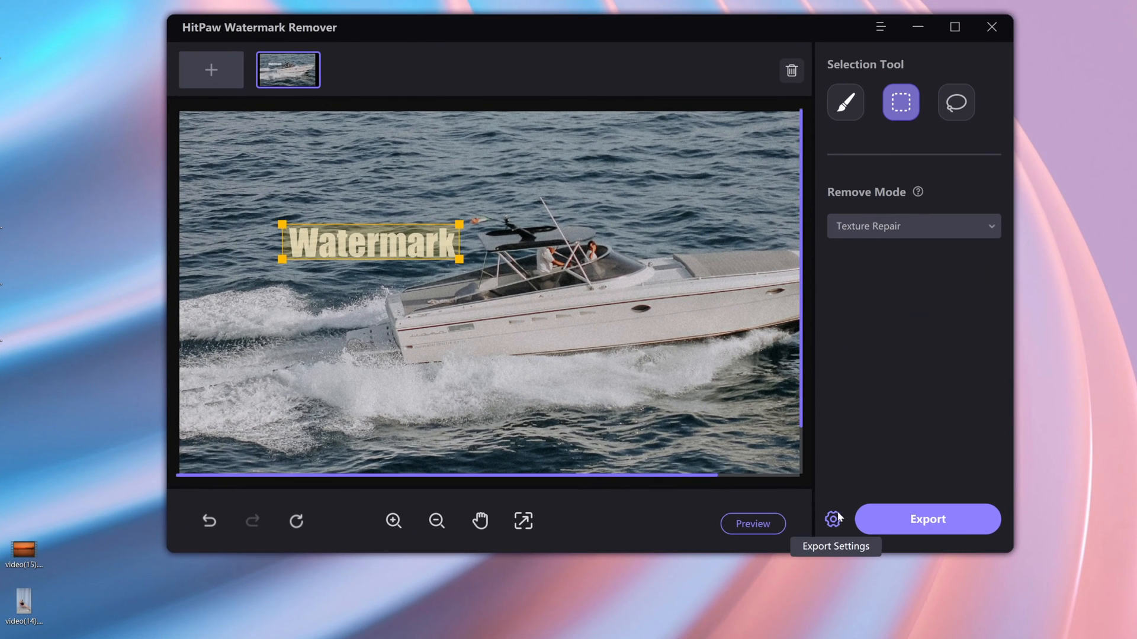
pyautogui.click(752, 524)
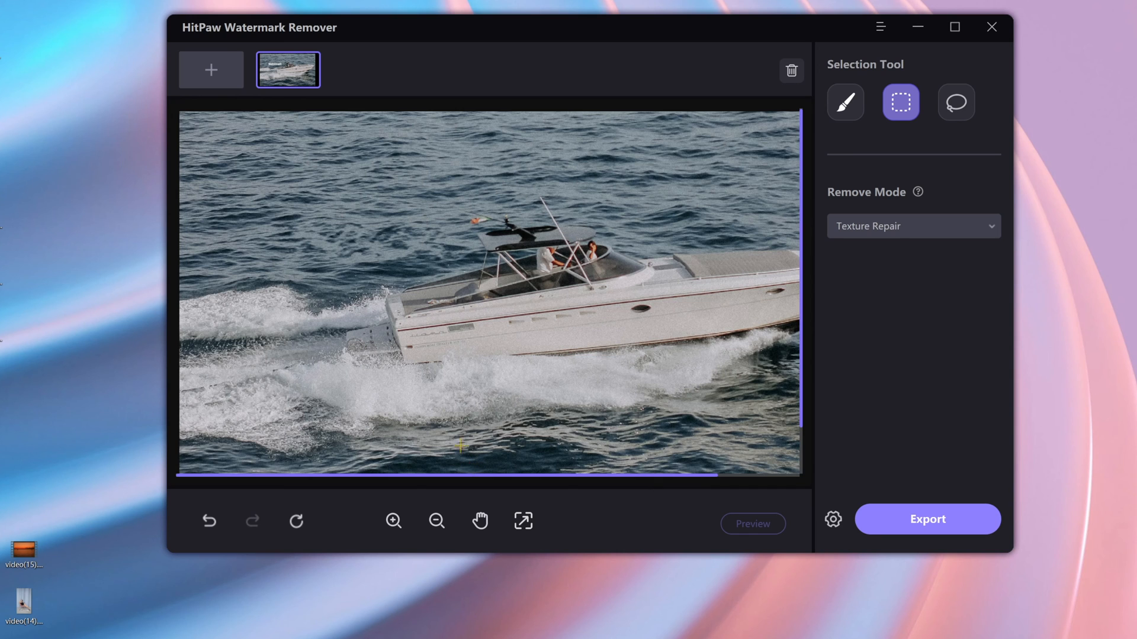
# Keep Original as the export location and export the watermark-free boat photo
pyautogui.click(524, 521)
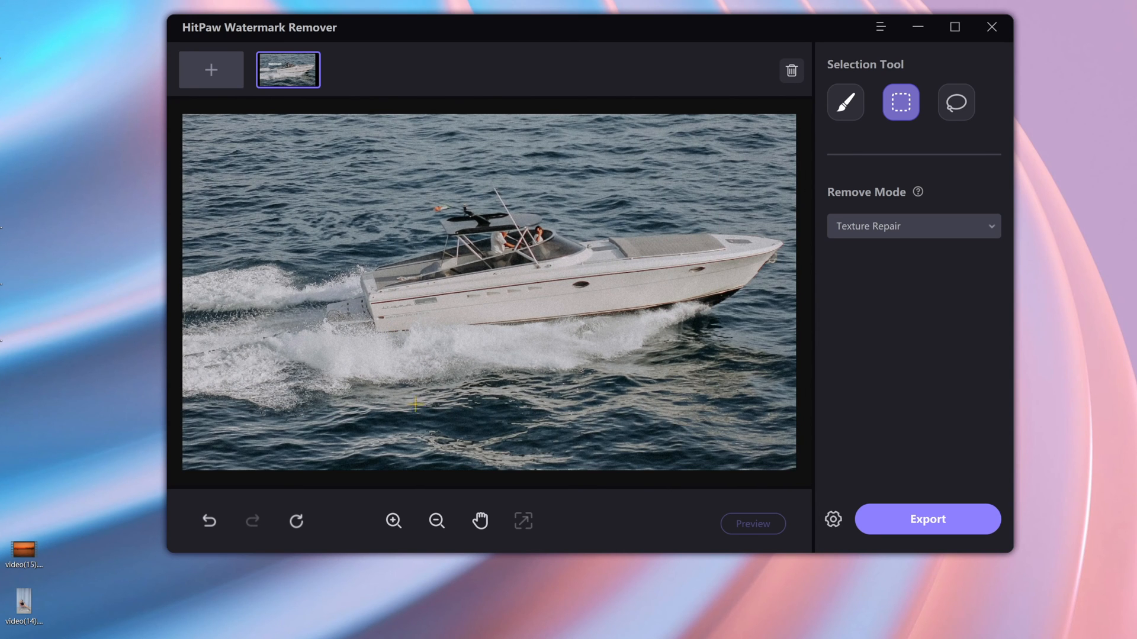
pyautogui.scroll(1, 244, 206)
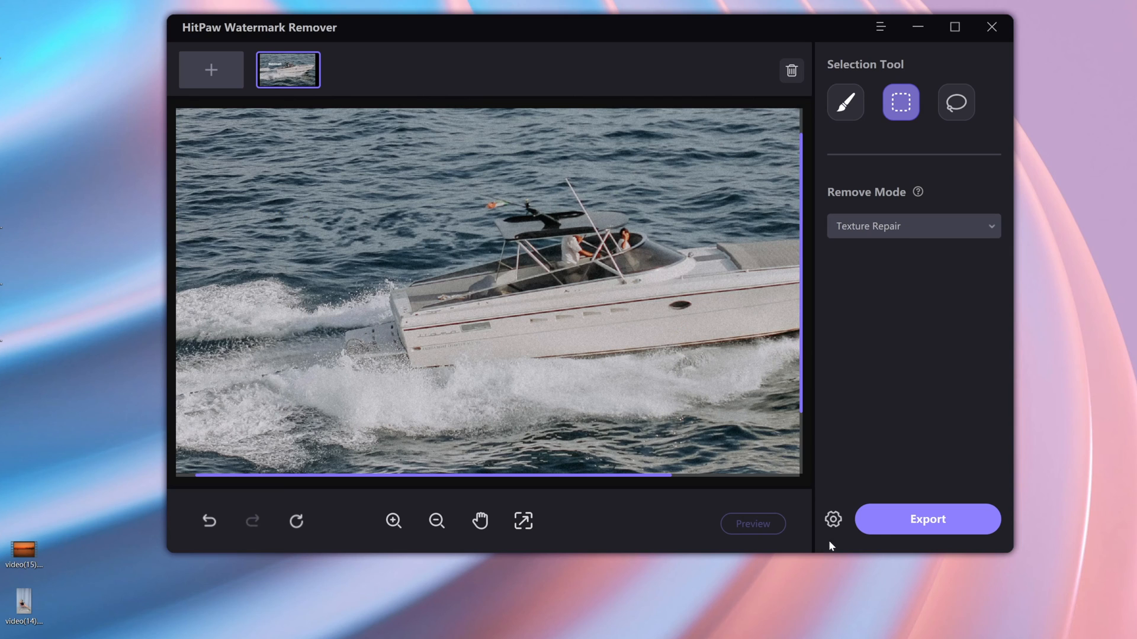
pyautogui.click(833, 519)
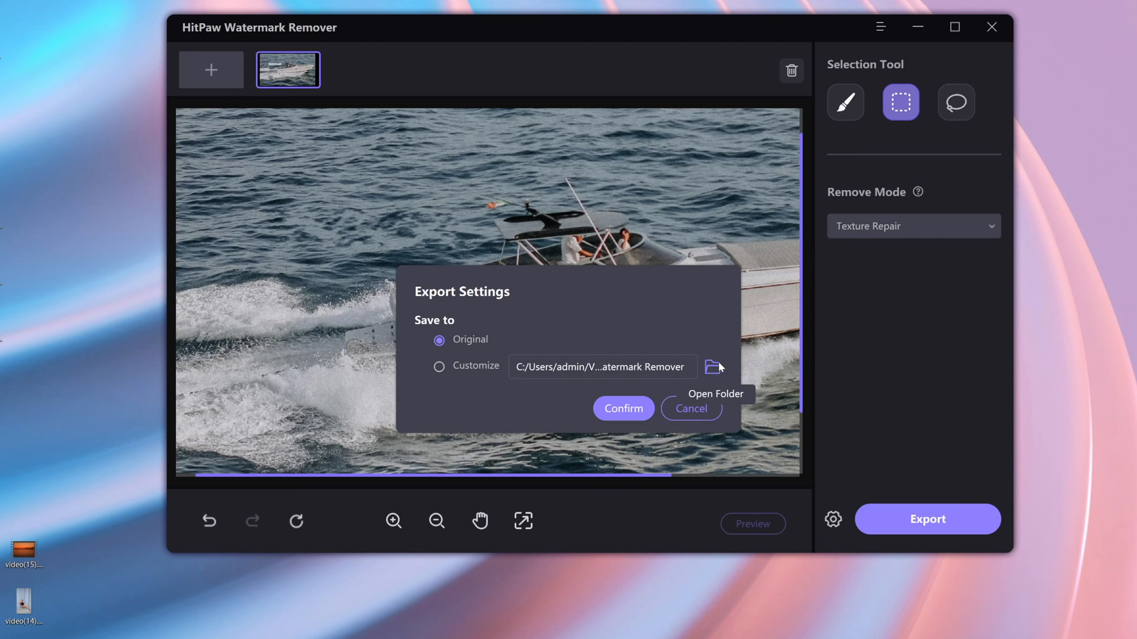
pyautogui.click(623, 408)
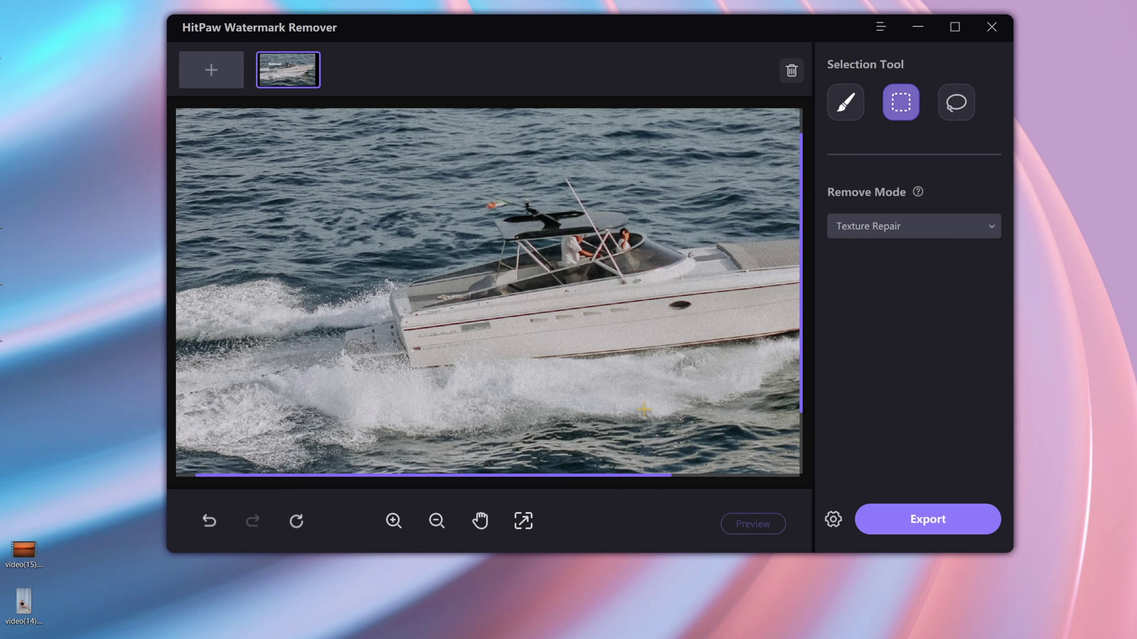
pyautogui.click(936, 528)
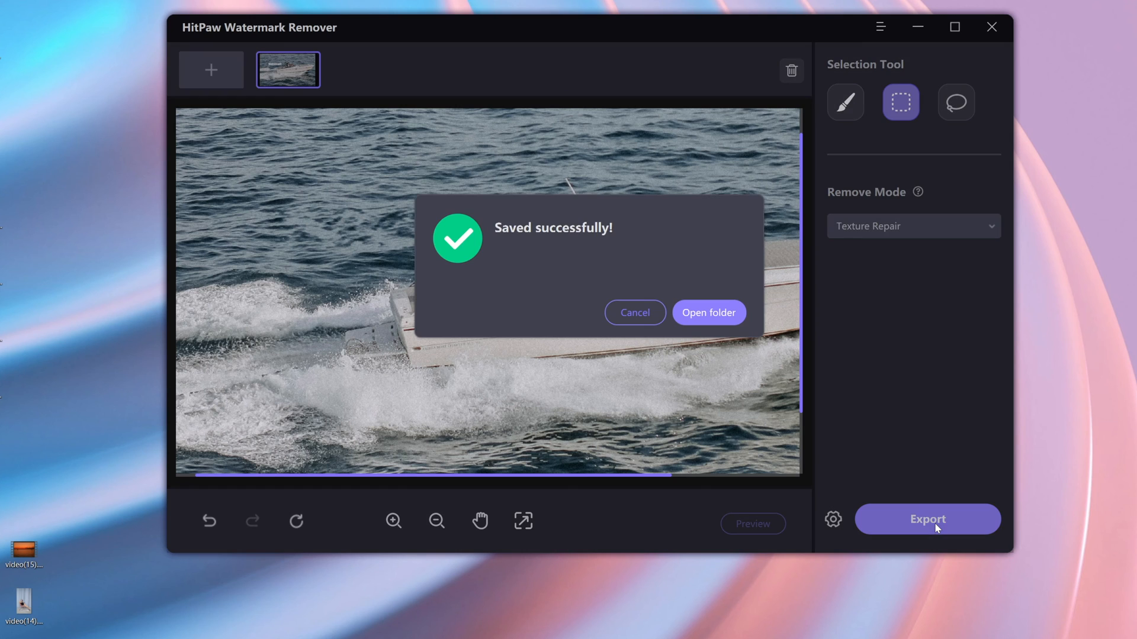